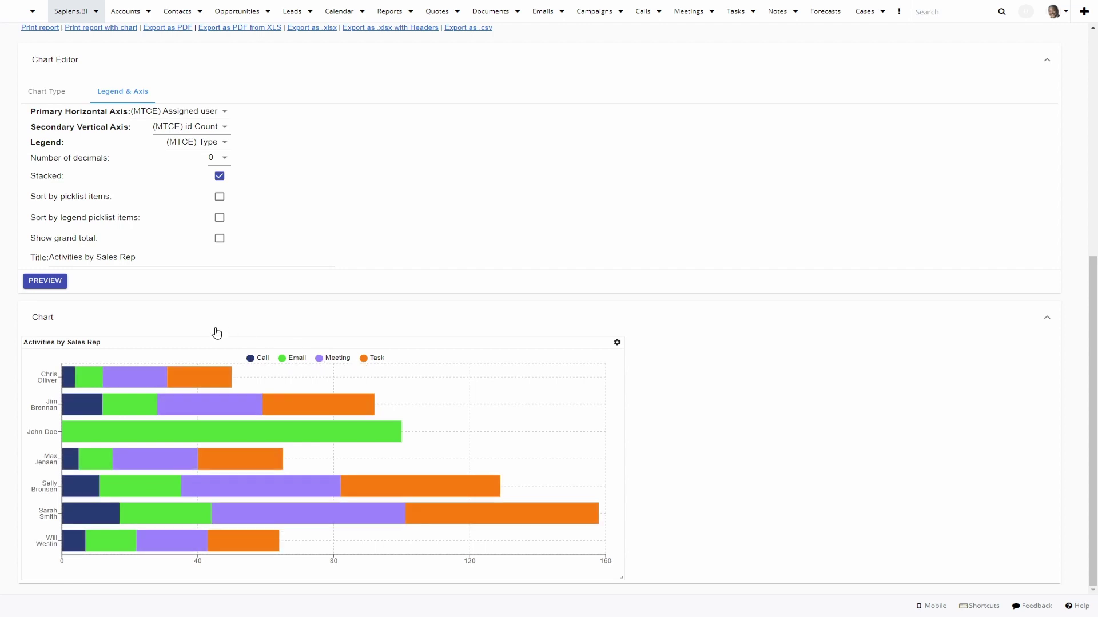
Examine the stacked activities chart, the report's aggregate settings, and its grouping and sorting settings.
mouse_move(261, 381)
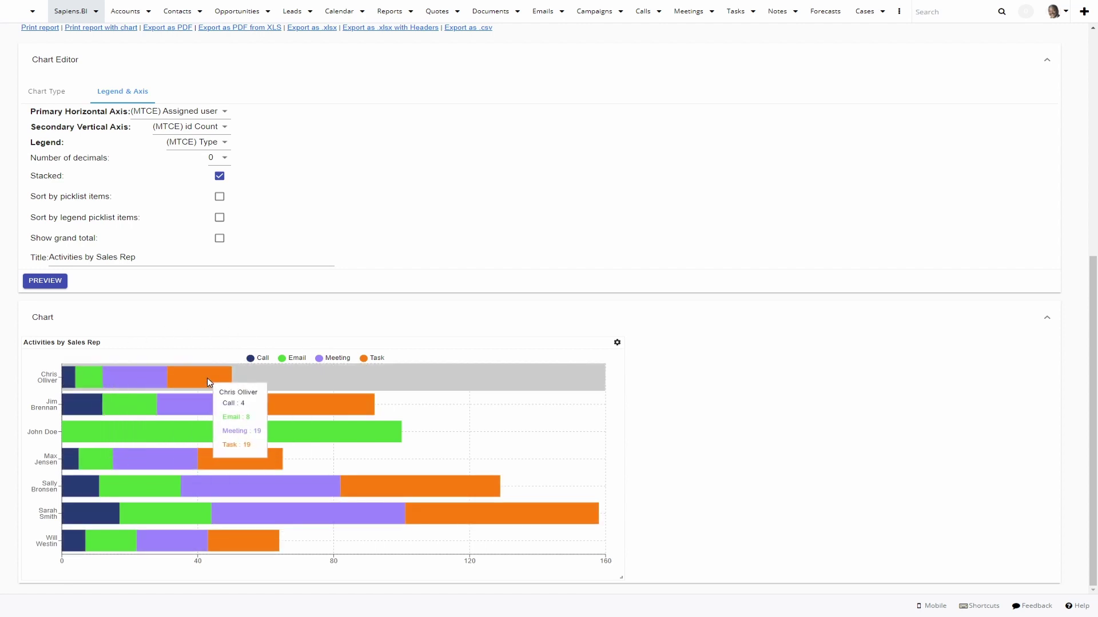
scroll(207, 379, "up", 7)
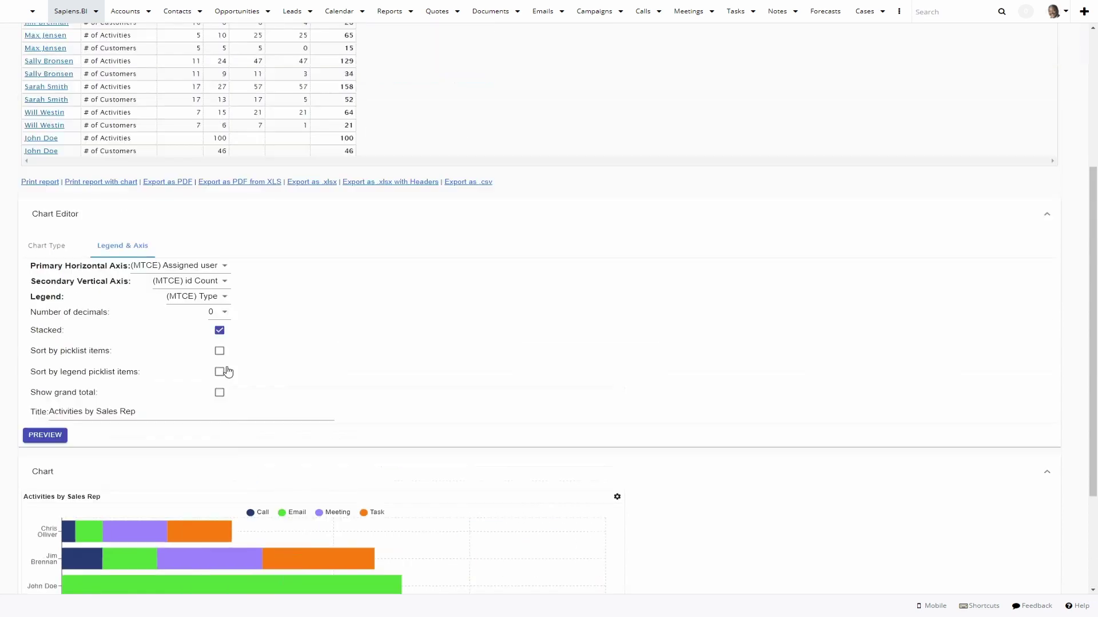
left_click(213, 86)
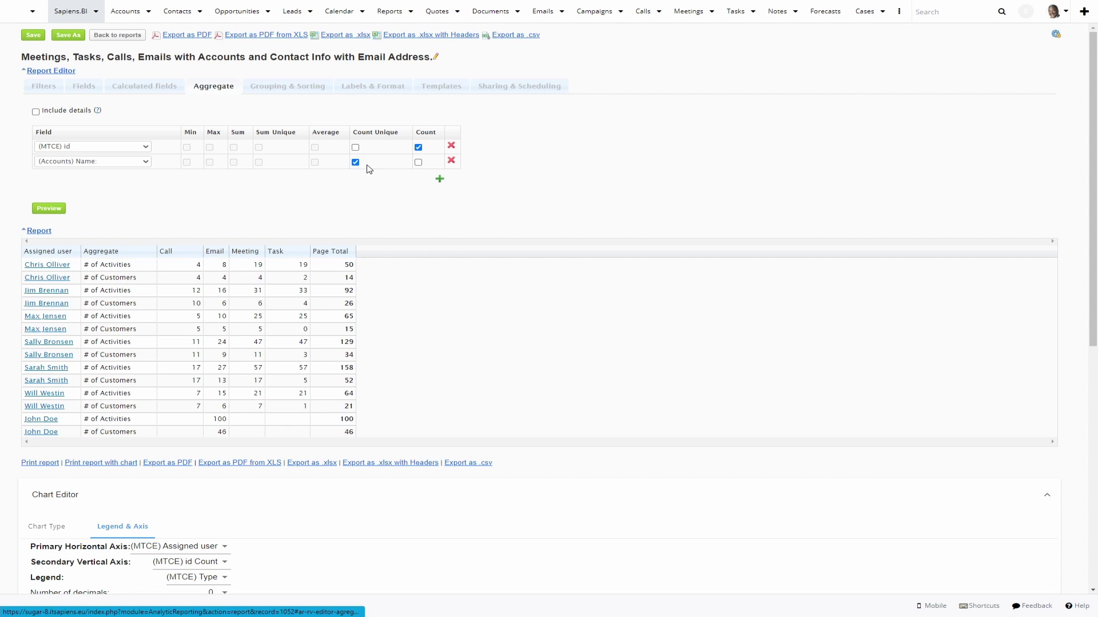
left_click(303, 87)
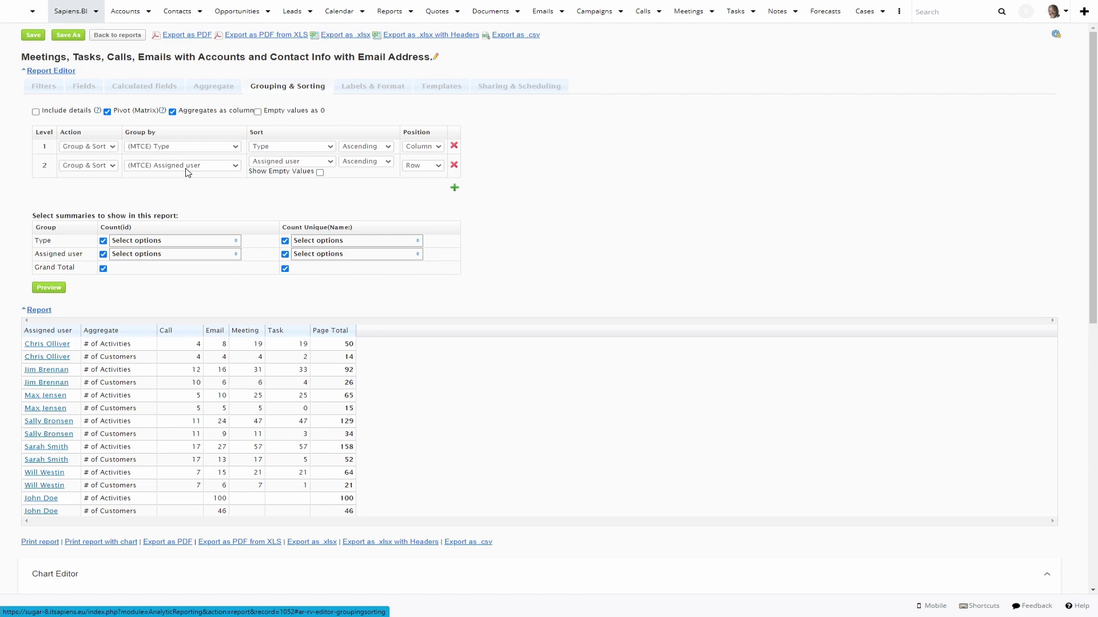
Change the chart type of the Activities by Sales Rep chart to Horizontal Bar.
scroll(170, 182, "down", 8)
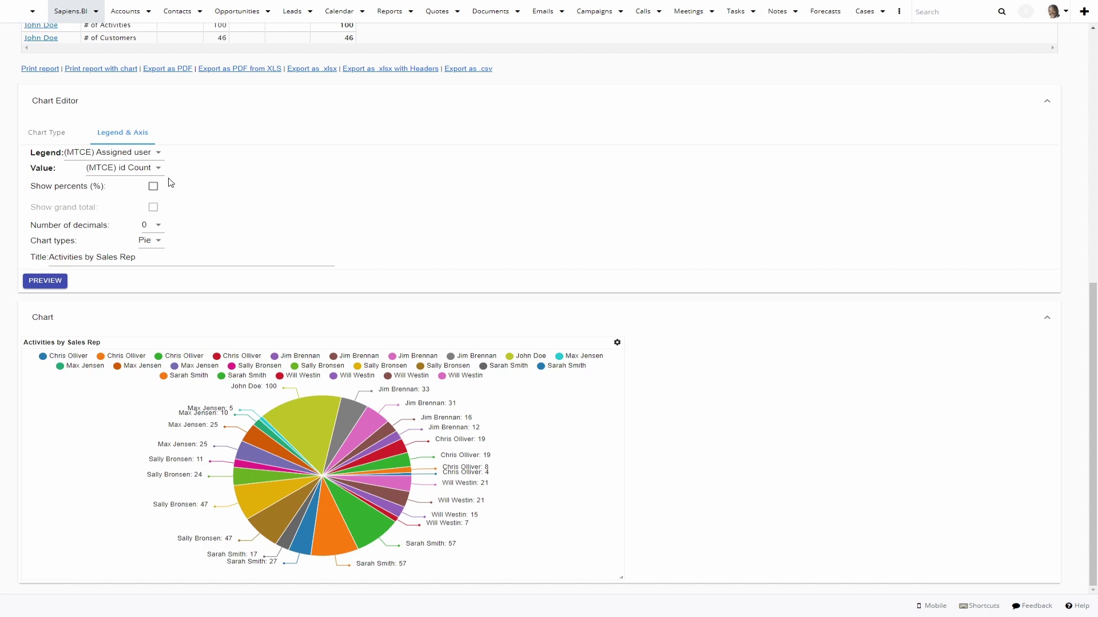
left_click(47, 135)
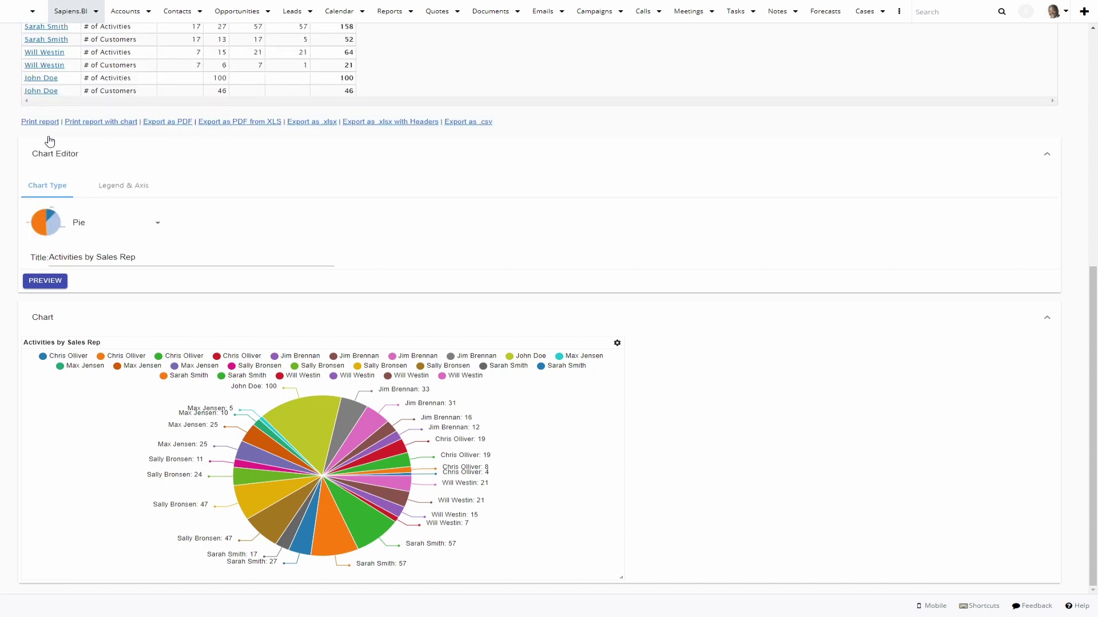
left_click(72, 223)
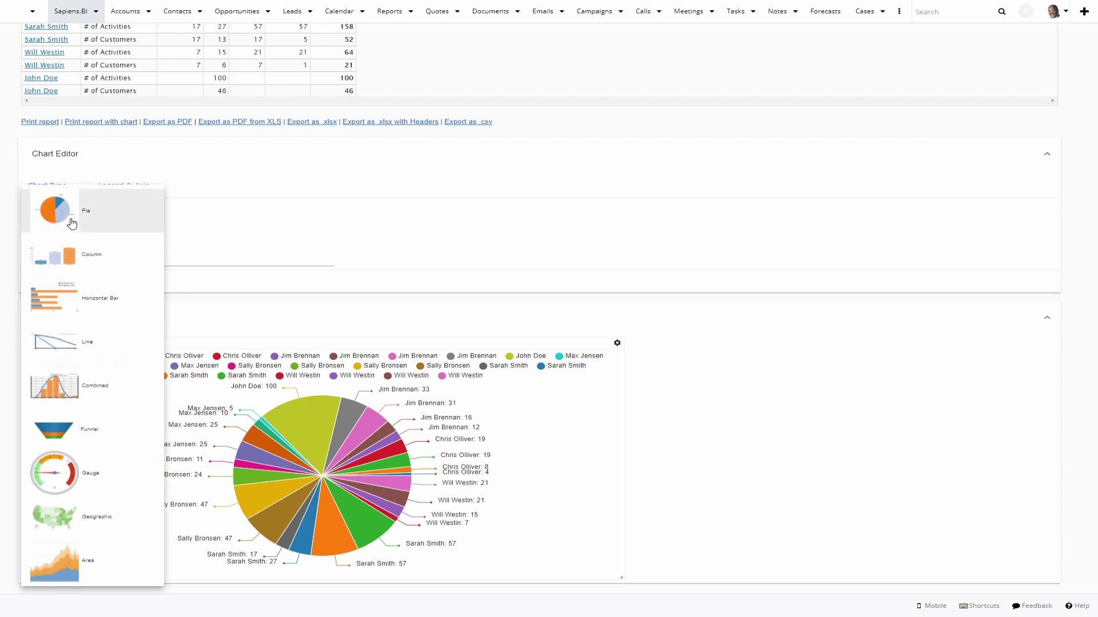
left_click(84, 306)
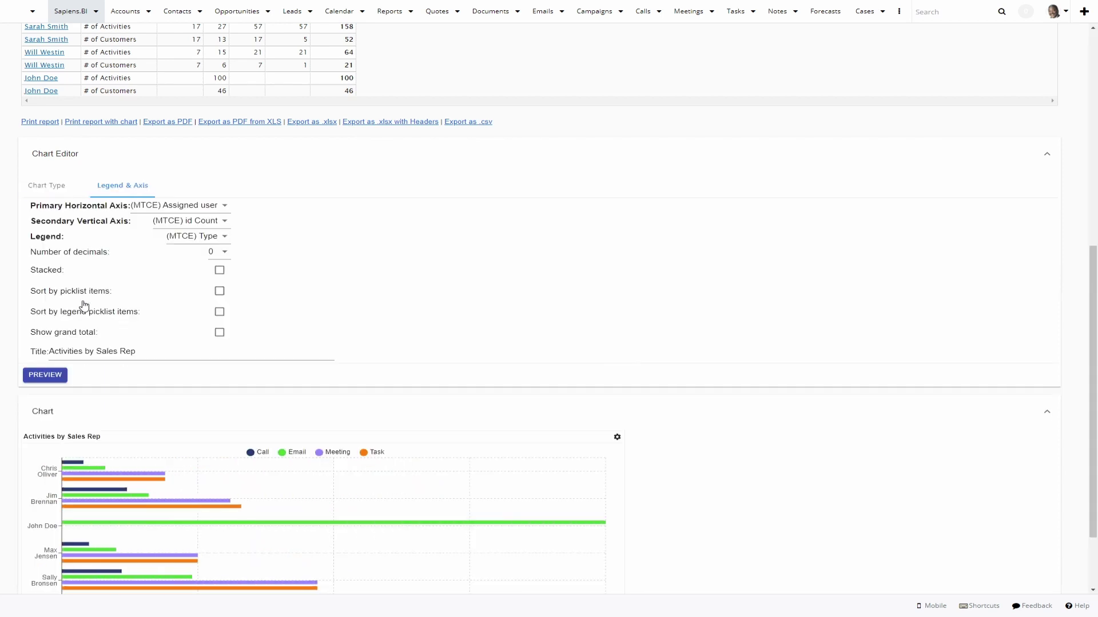
scroll(84, 306, "down", 2)
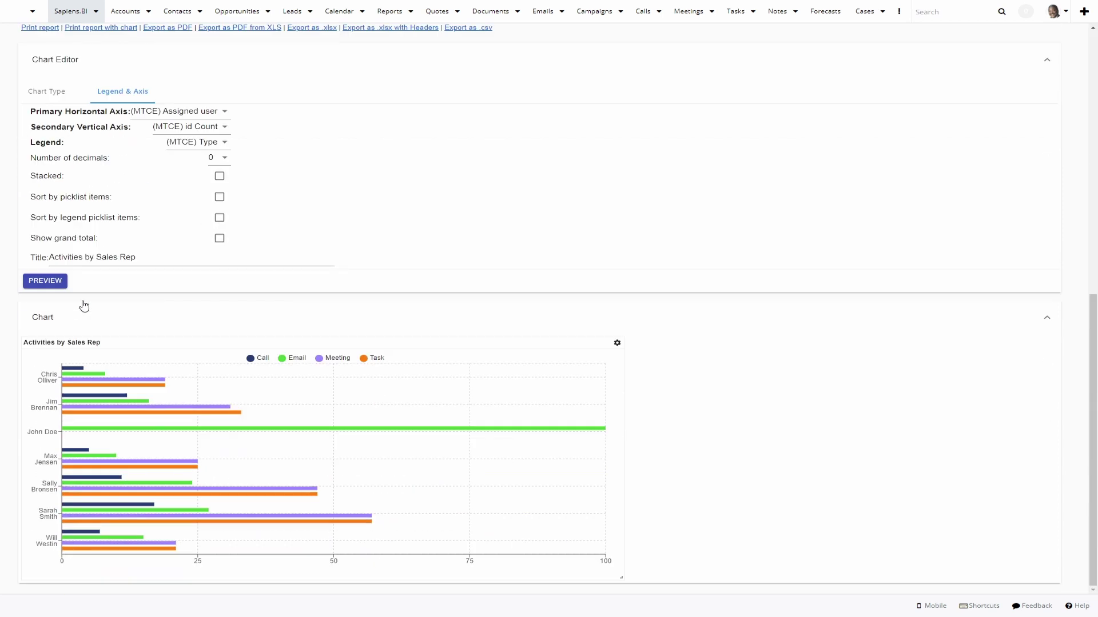
Review the fields available for both axes and the legend, and enable stacking for the bars.
left_click(208, 111)
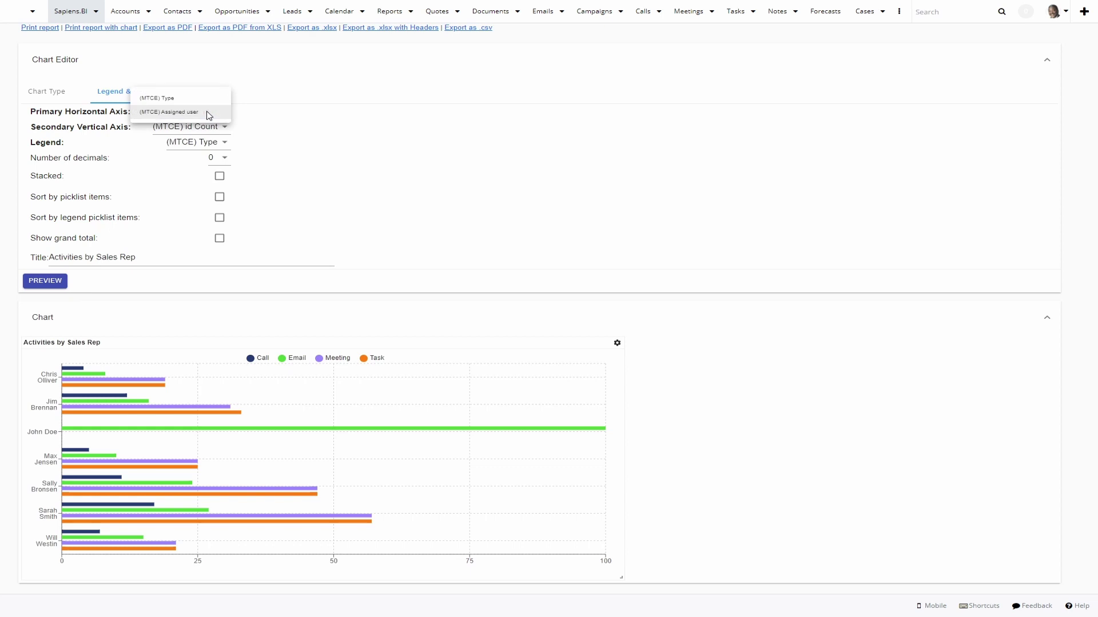
left_click(242, 116)
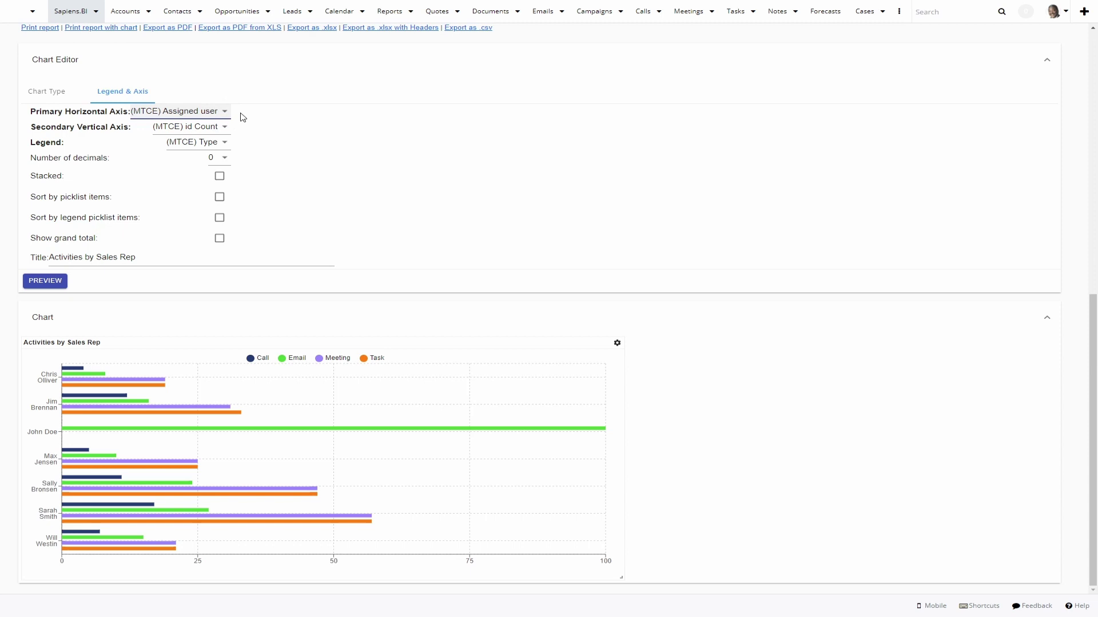
left_click(215, 128)
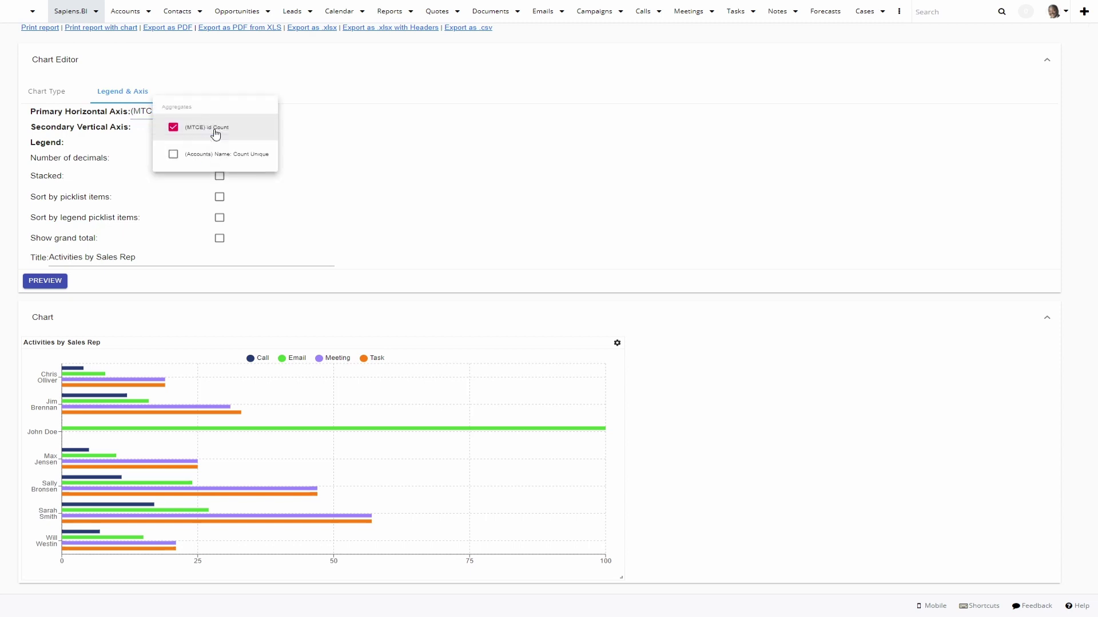
left_click(292, 136)
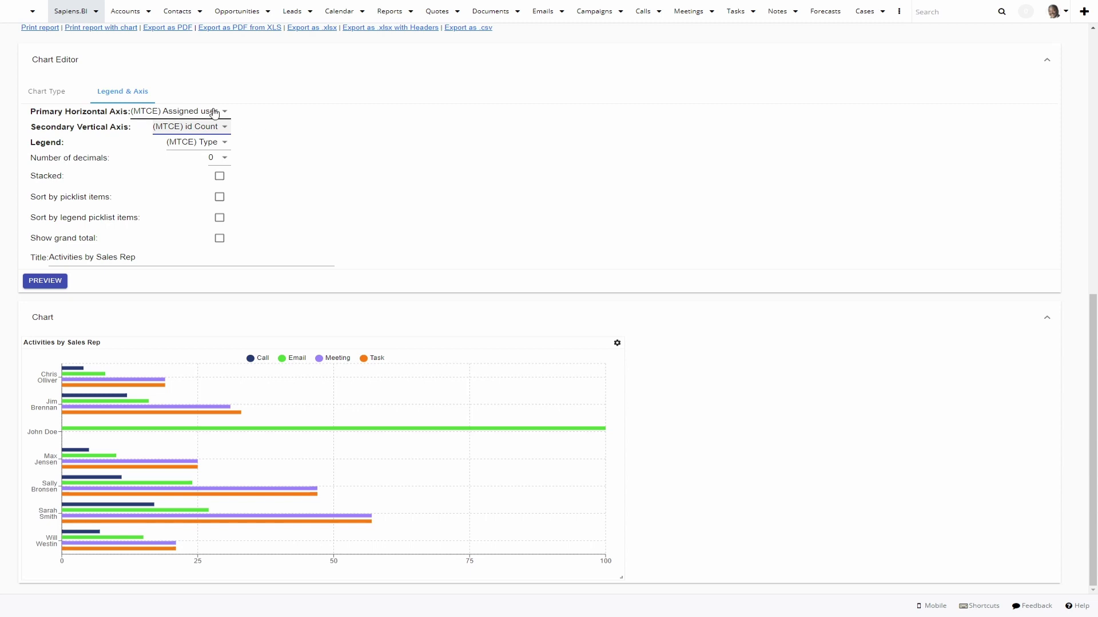
left_click(223, 143)
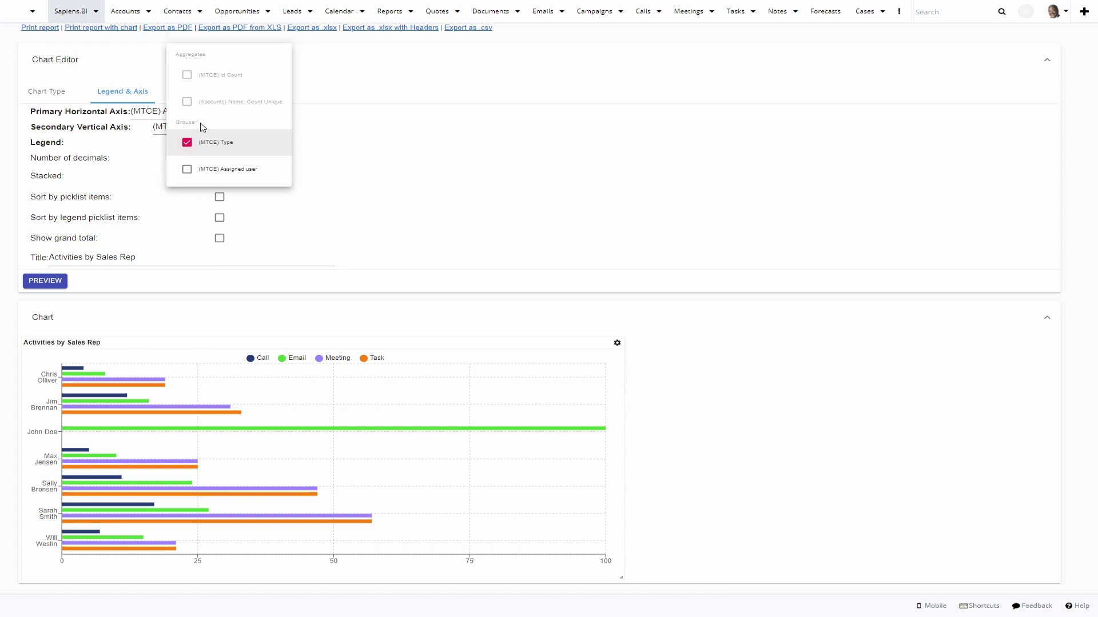
left_click(310, 176)
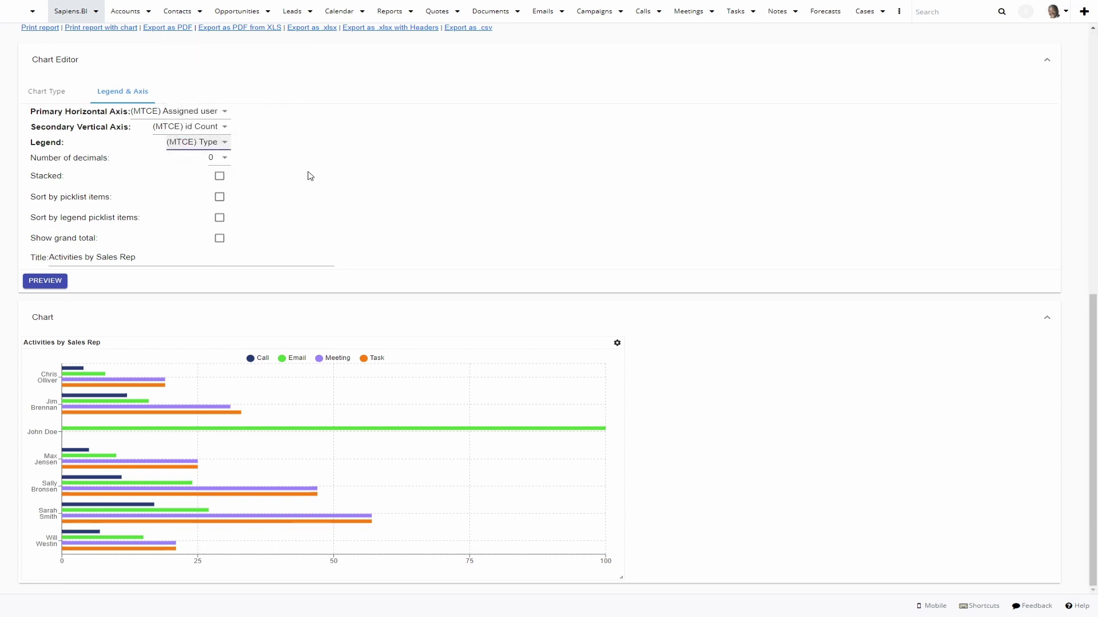
left_click(219, 176)
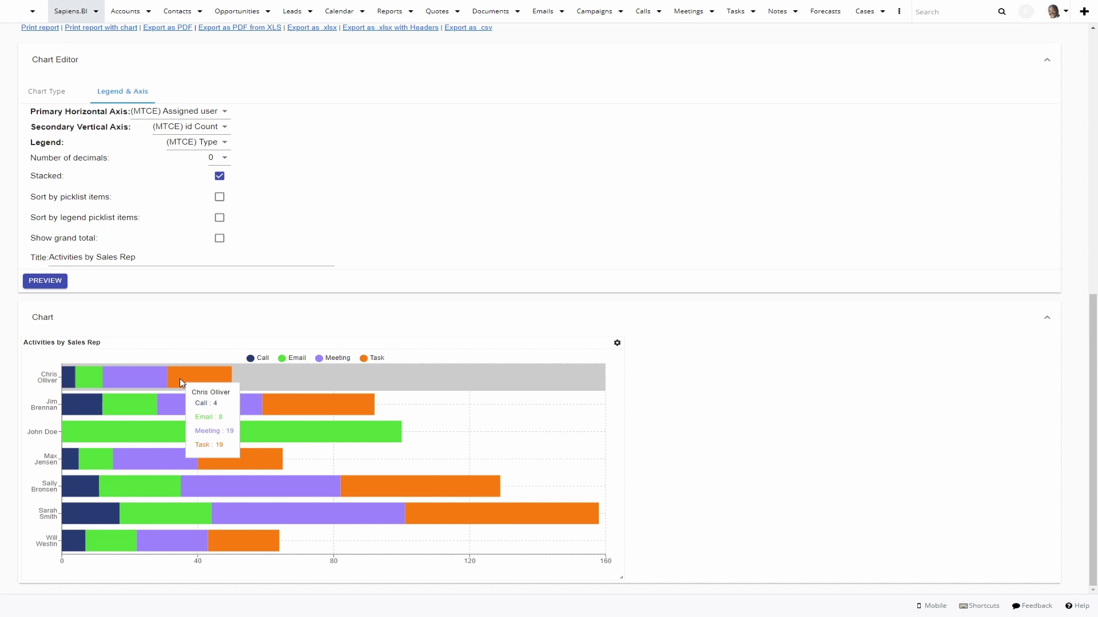
Set the primary horizontal axis to (MTCE) Type and preview the chart.
left_click(179, 117)
left_click(183, 102)
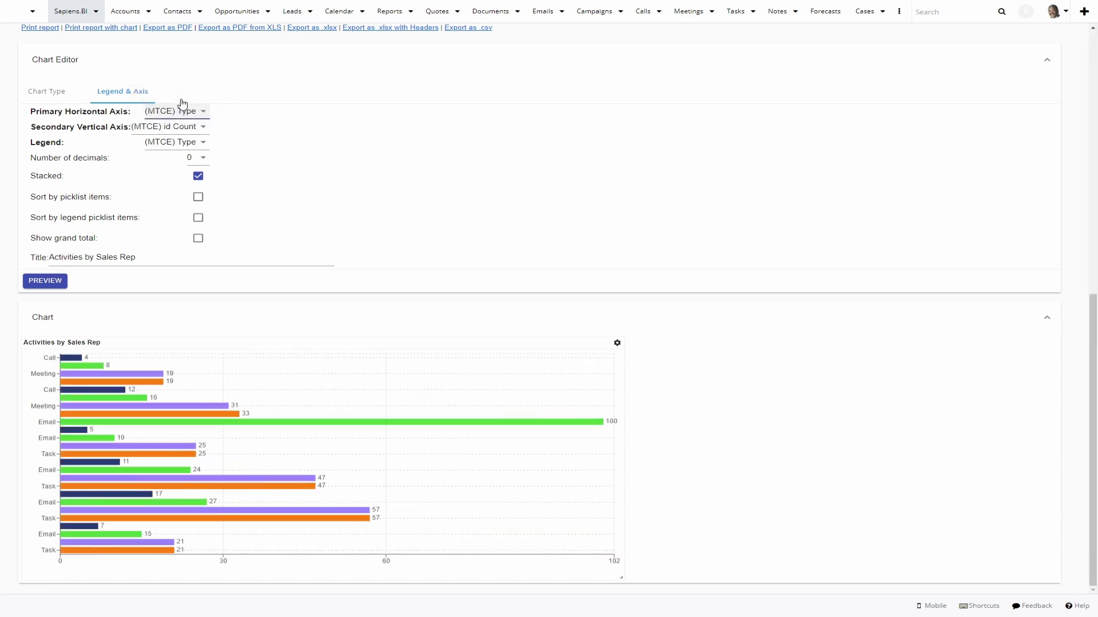
left_click(48, 283)
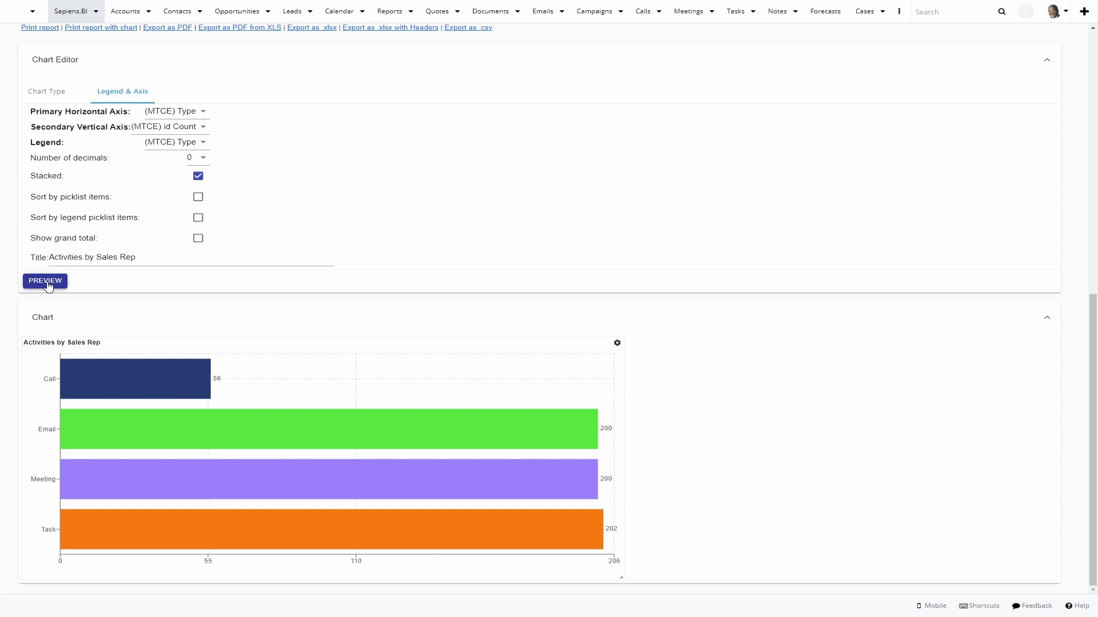
Change the chart legend to (MTCE) Assigned user only, removing (MTCE) Type.
left_click(178, 147)
left_click(178, 155)
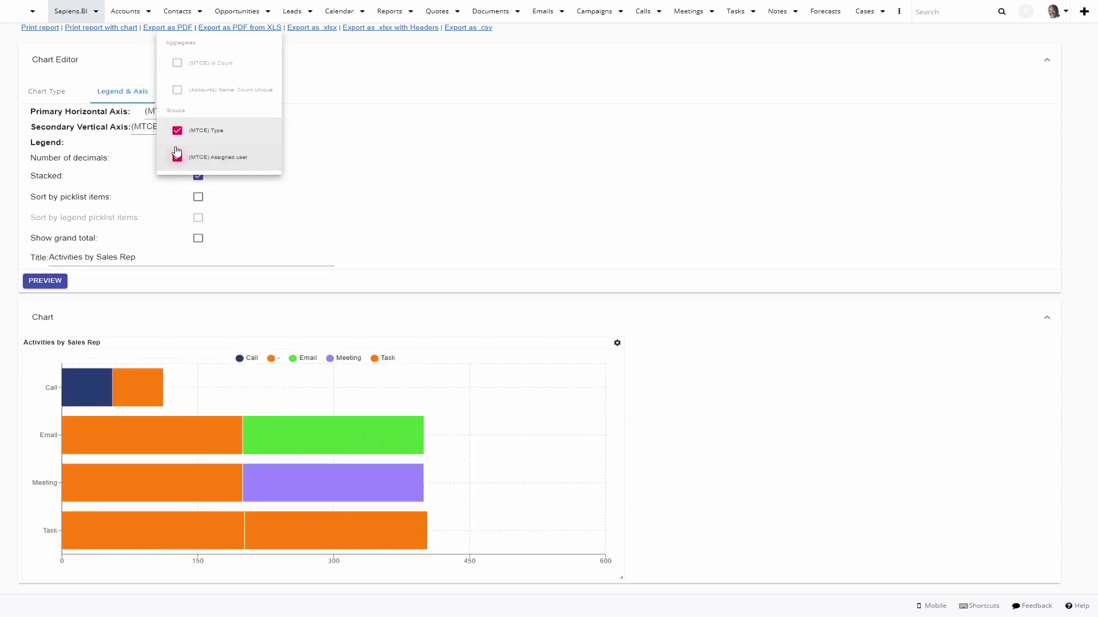
left_click(178, 130)
key("Escape")
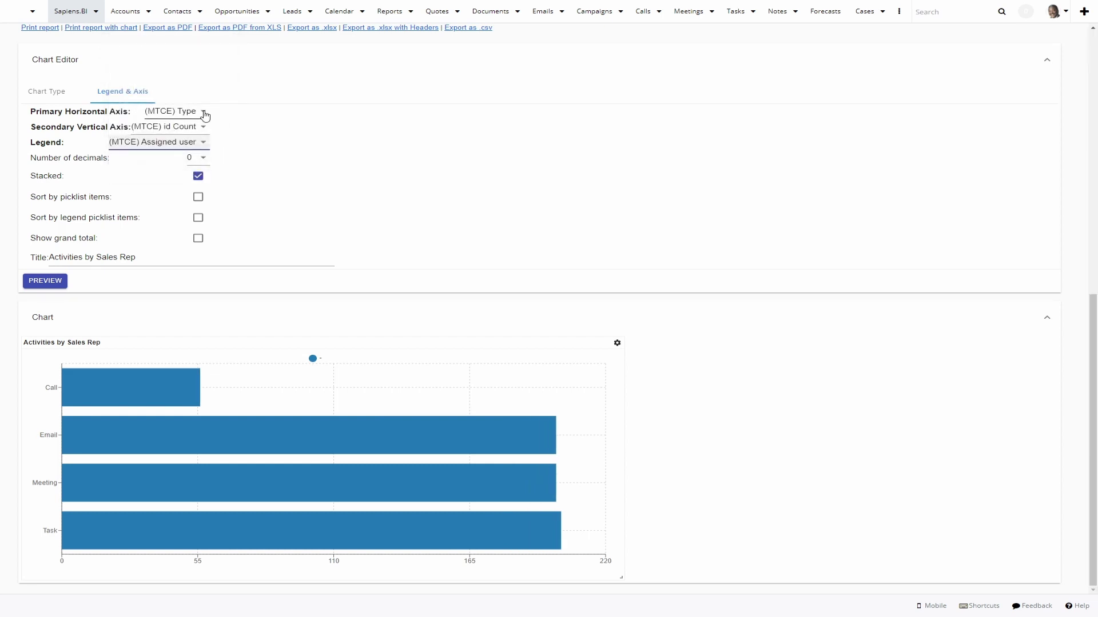
Set the primary horizontal axis back to (MTCE) Assigned user and preview the chart.
left_click(205, 116)
left_click(215, 125)
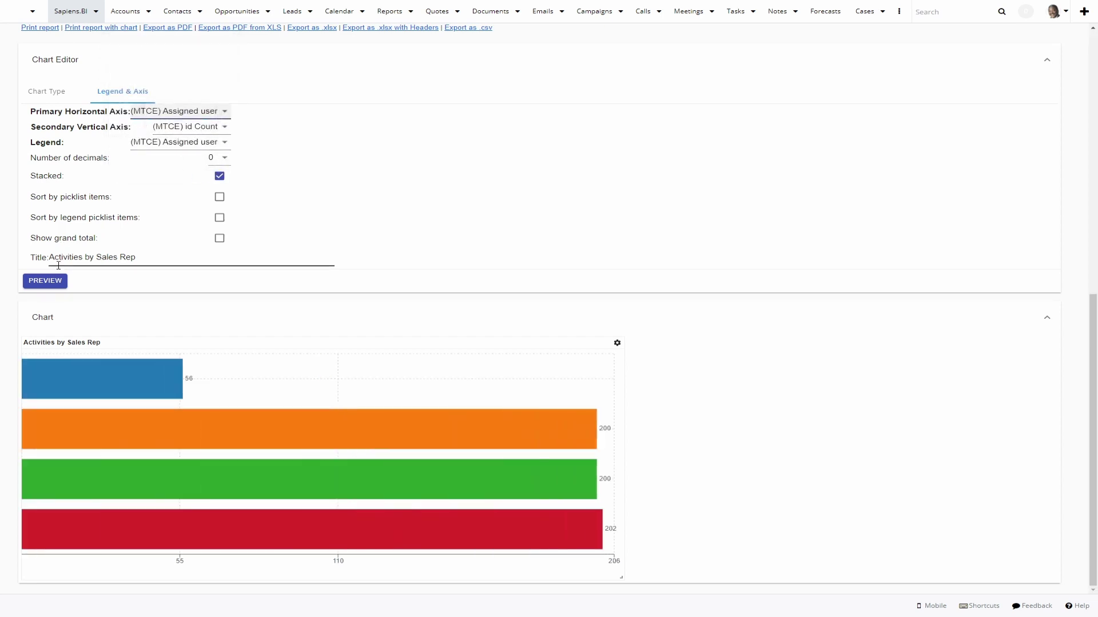
left_click(46, 281)
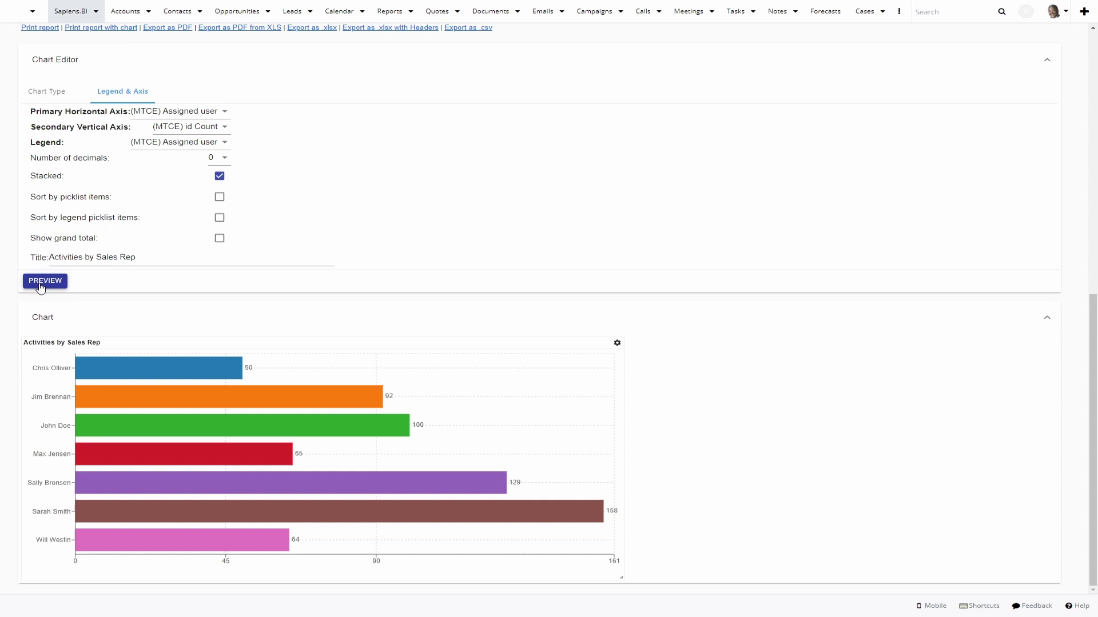
Add (Accounts) Name: Count Unique to the secondary vertical axis alongside (MTCE) id Count.
left_click(217, 127)
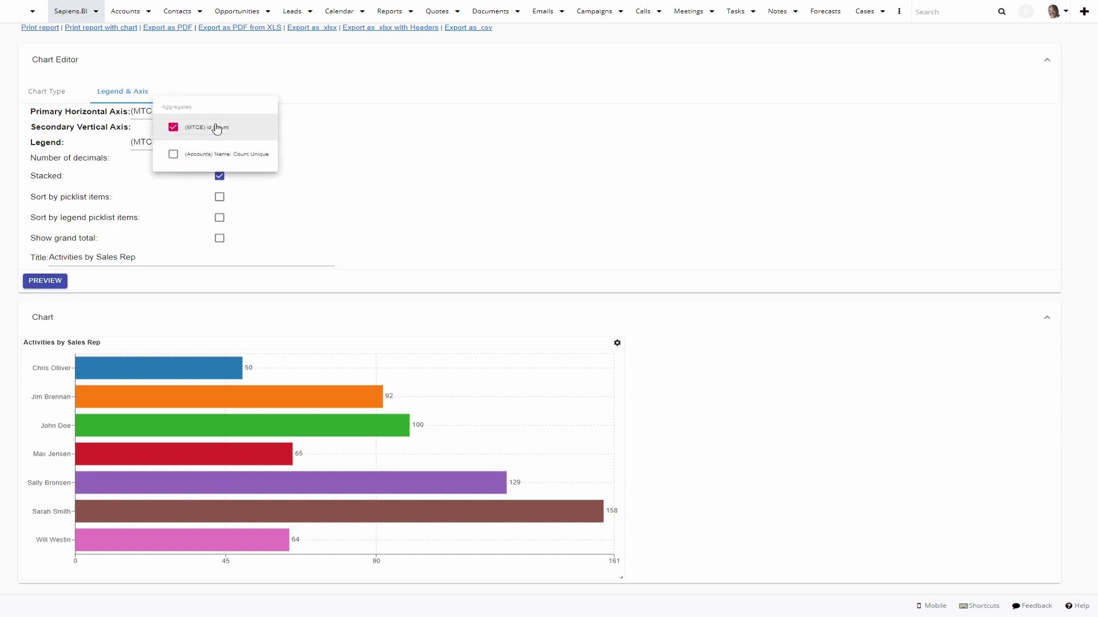
left_click(210, 155)
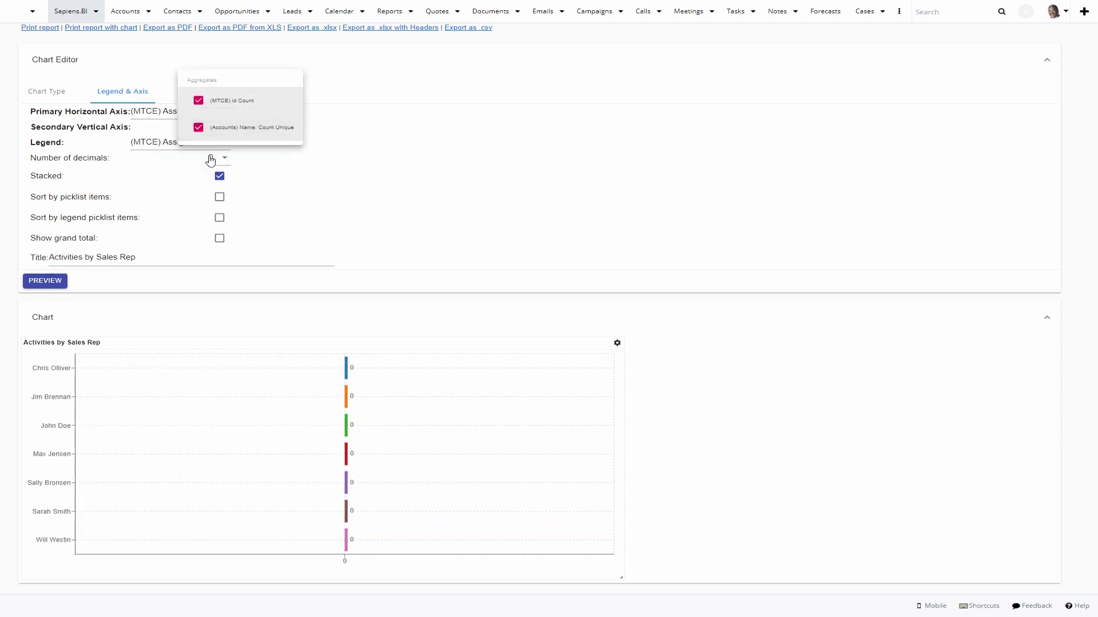
left_click(177, 148)
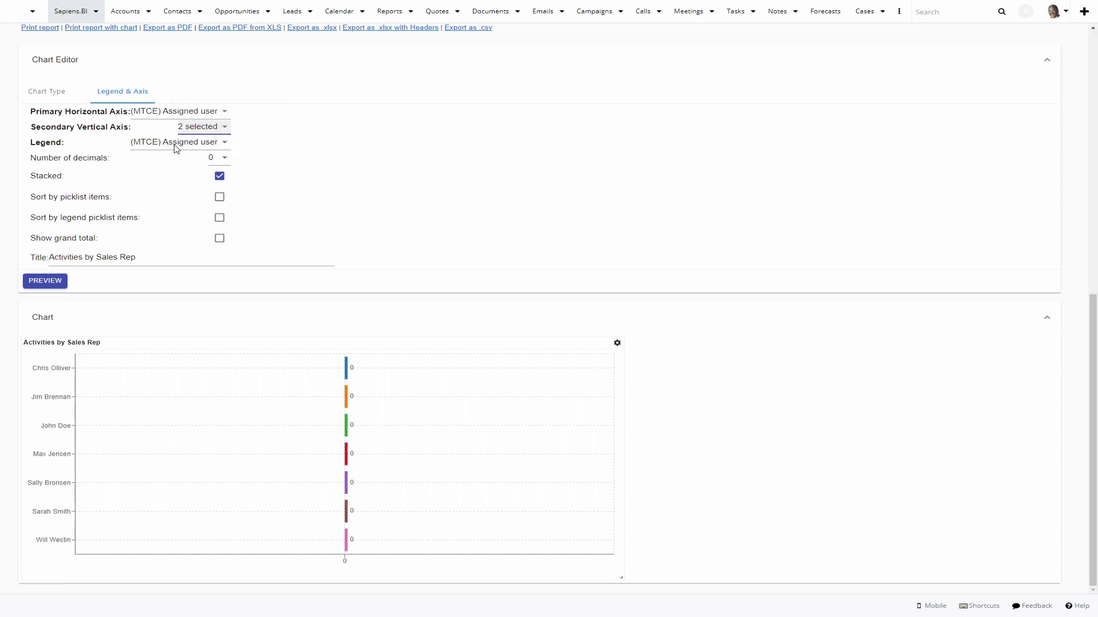
Use the aggregates (MTCE) id Count and (Accounts) Name: Count Unique as the legend, and preview the chart stacked and unstacked.
left_click(175, 150)
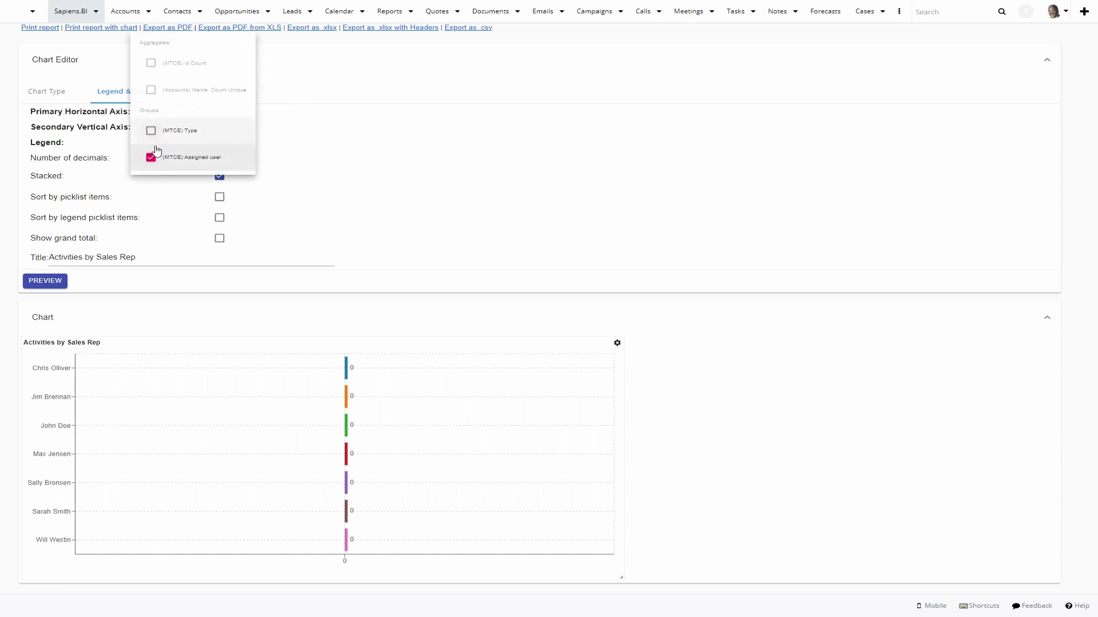
left_click(152, 163)
left_click(198, 164)
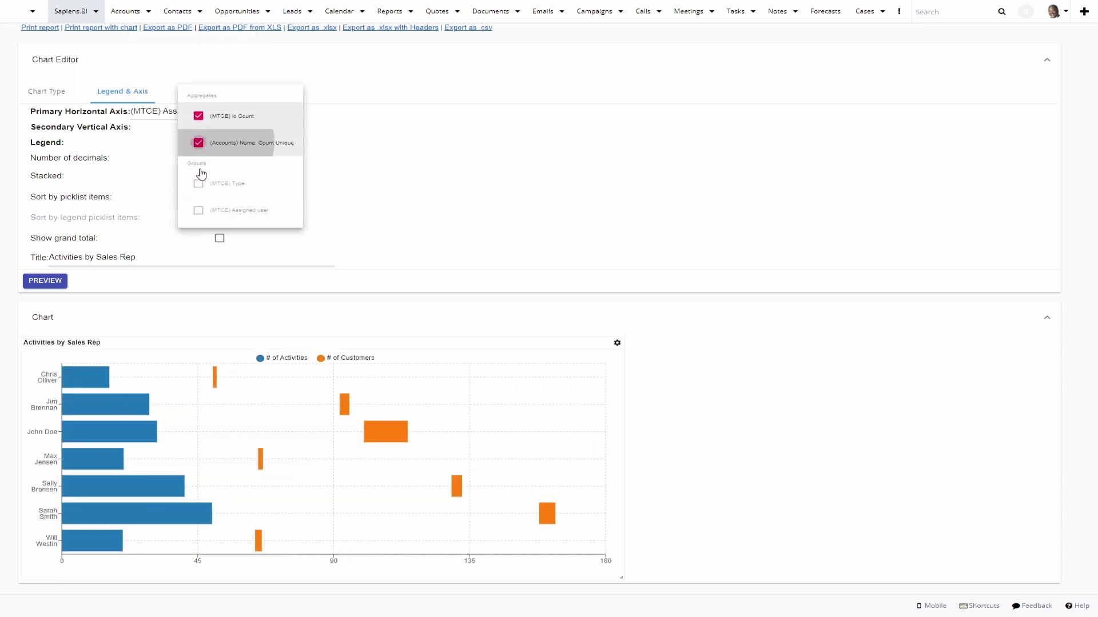
left_click(45, 284)
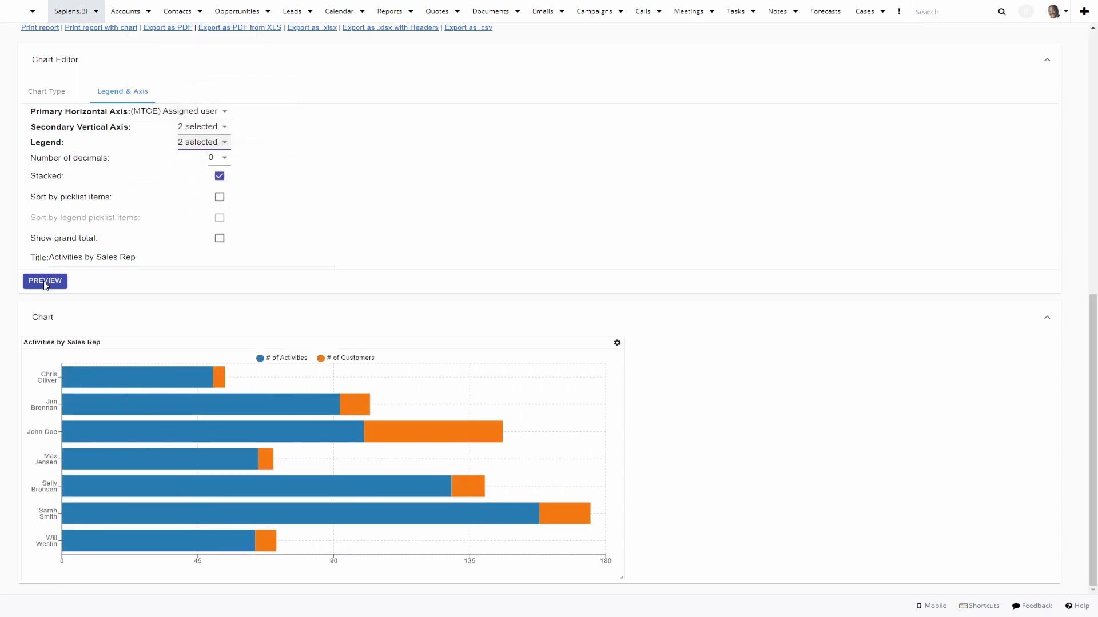
left_click(219, 177)
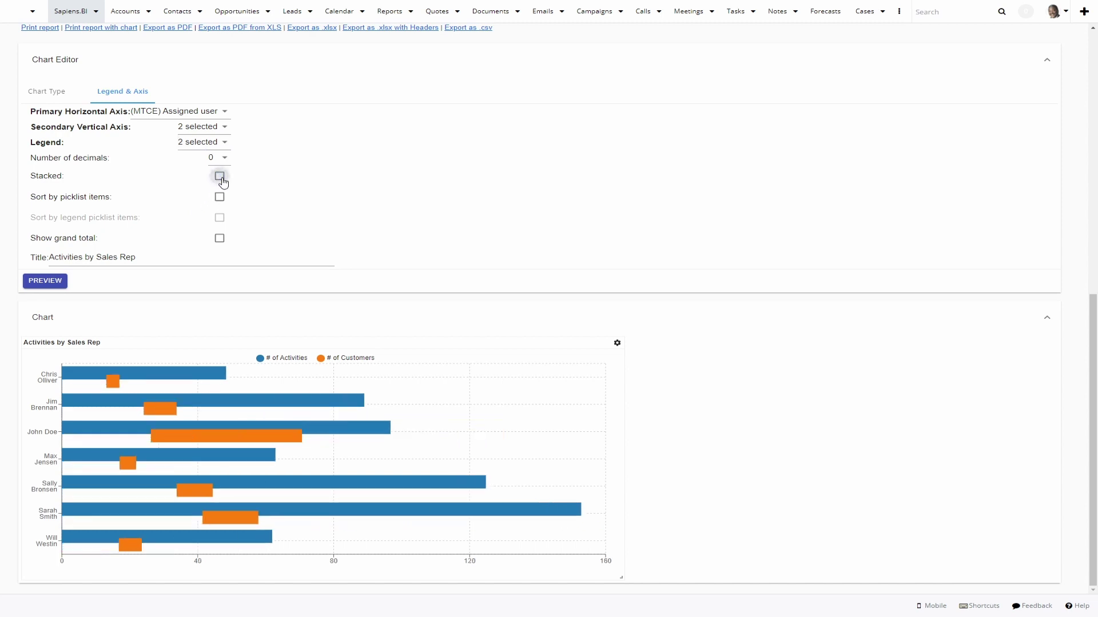
left_click(51, 282)
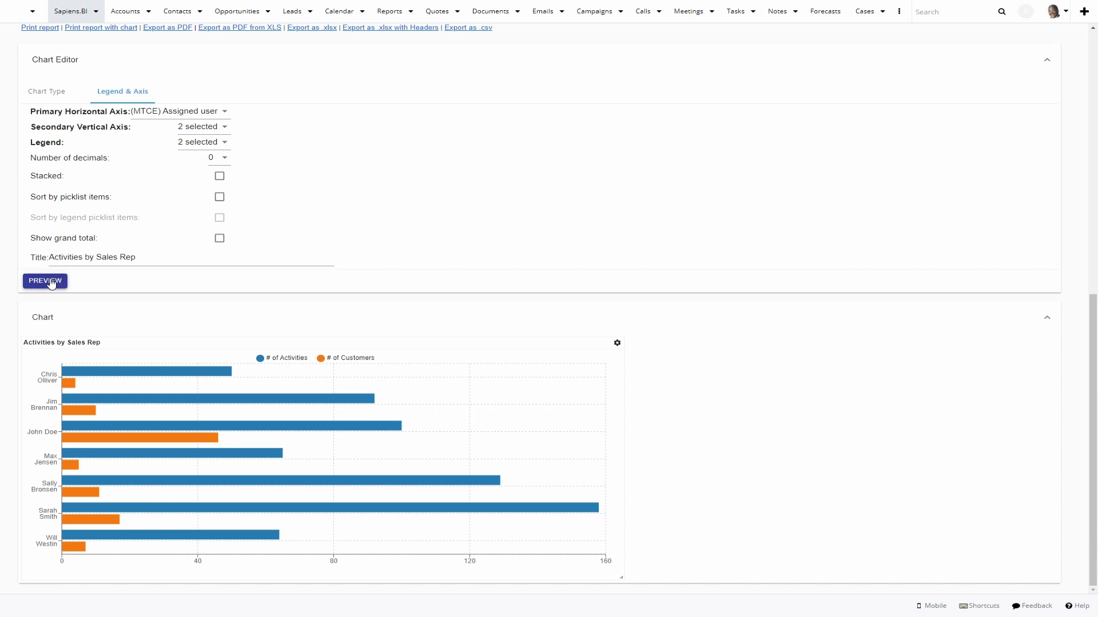
Re-enable stacking and set the chart legend back to (MTCE) Type.
left_click(220, 176)
left_click(218, 143)
left_click(261, 148)
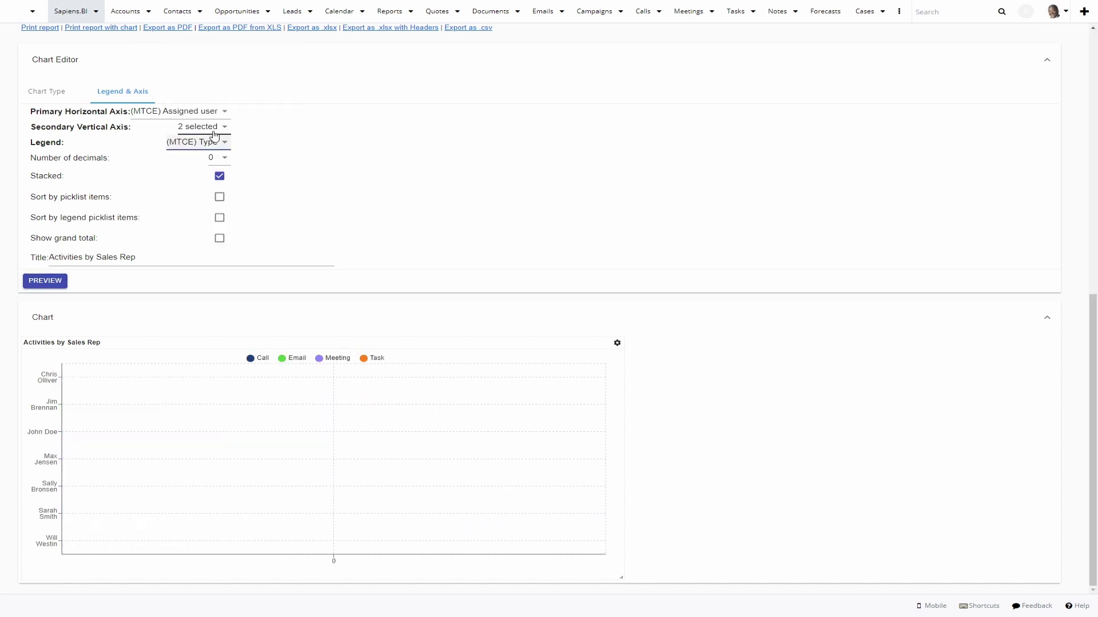
Restrict the secondary vertical axis to (MTCE) id Count by removing (Accounts) Name: Count Unique.
left_click(214, 134)
left_click(215, 127)
left_click(311, 167)
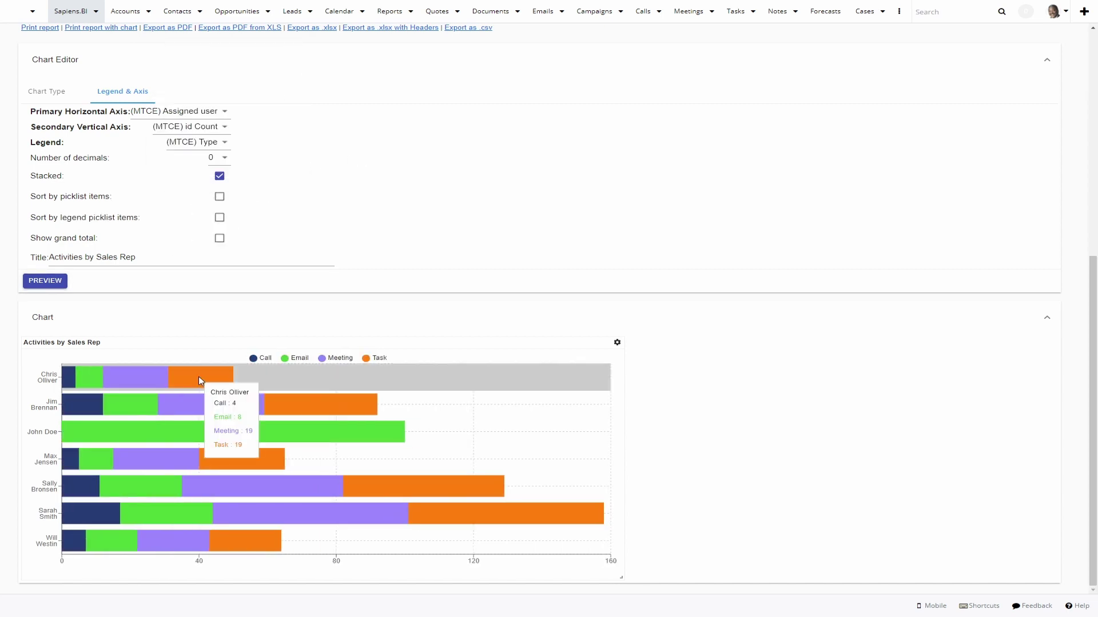
Sort the chart by picklist items and reorder the X-axis items, moving the second item to third place and the sixth to fourth.
left_click(222, 195)
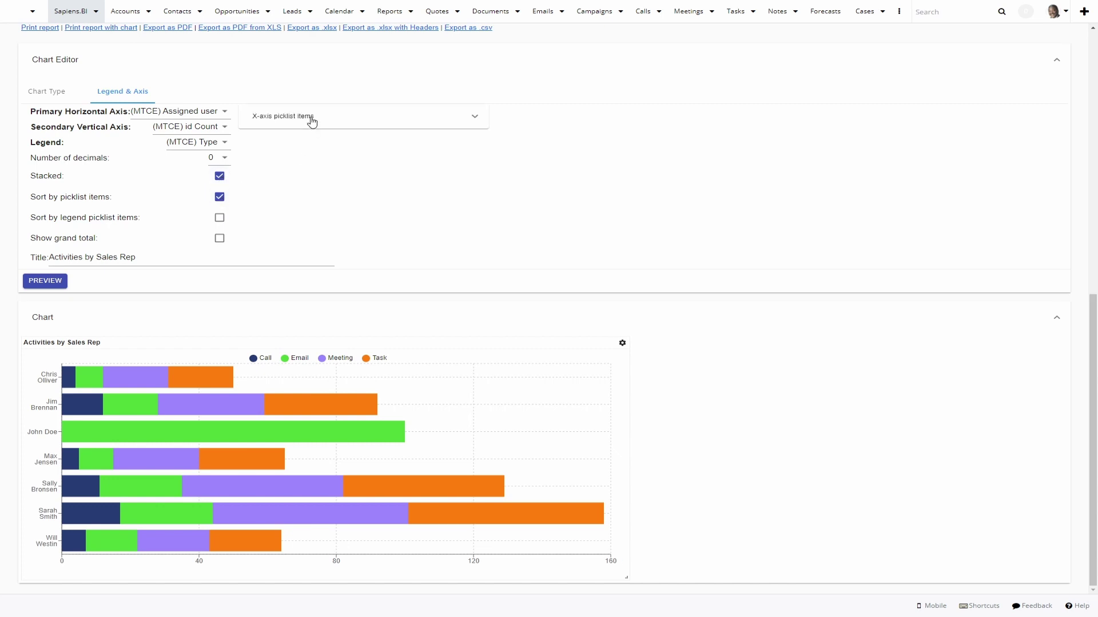
left_click(311, 120)
left_click_drag(314, 181, 300, 201)
left_click_drag(303, 249, 303, 226)
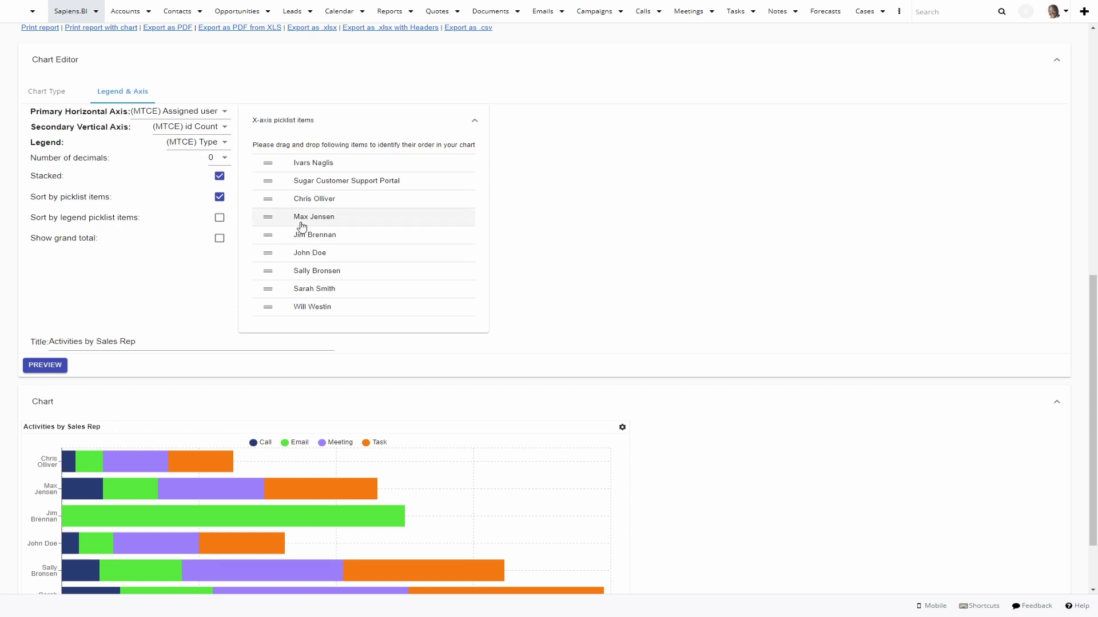
Show the grand total on the chart and highlight its value above the bars.
left_click(220, 243)
left_click_drag(143, 441, 123, 441)
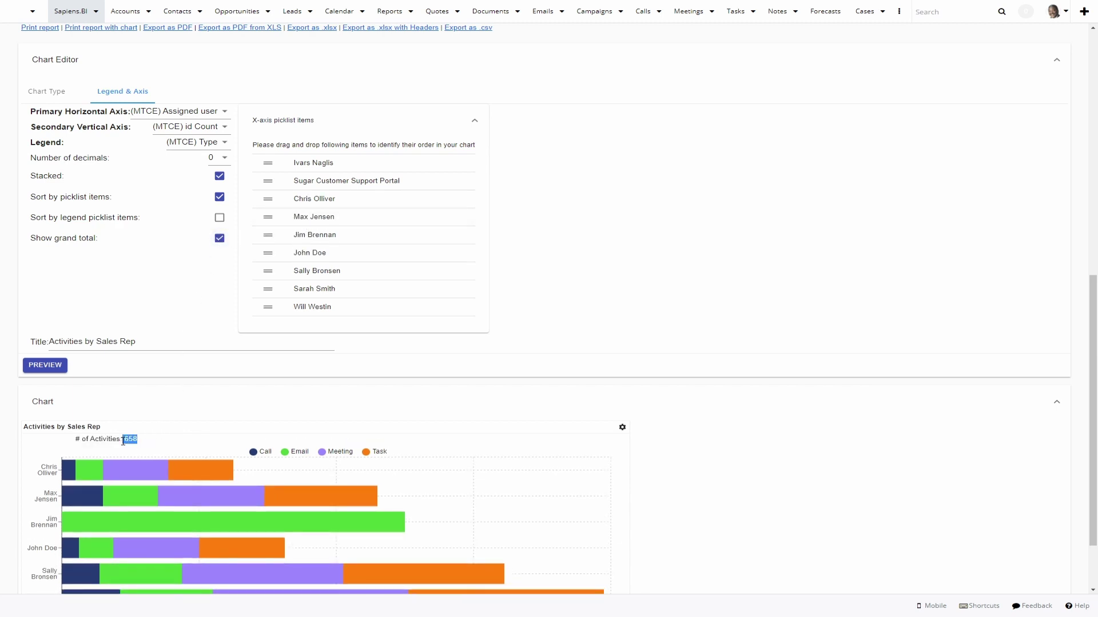
Highlight the title text Activities by Sales Rep and open the chart's options for legend, picture and homepage.
scroll(129, 430, "down", 2)
mouse_move(132, 401)
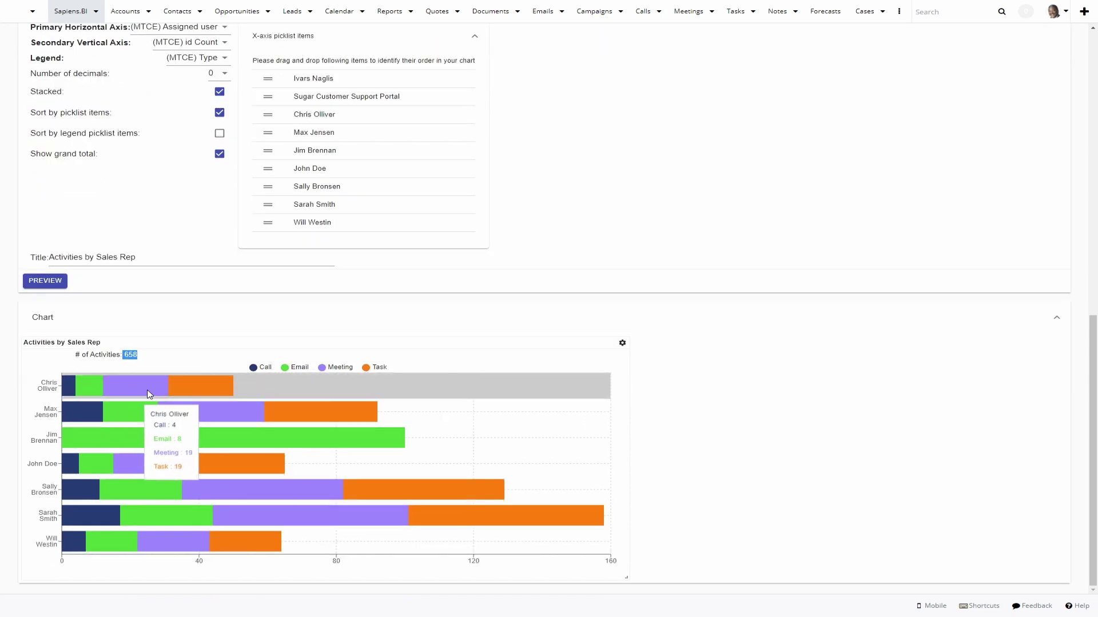
left_click_drag(138, 258, 48, 268)
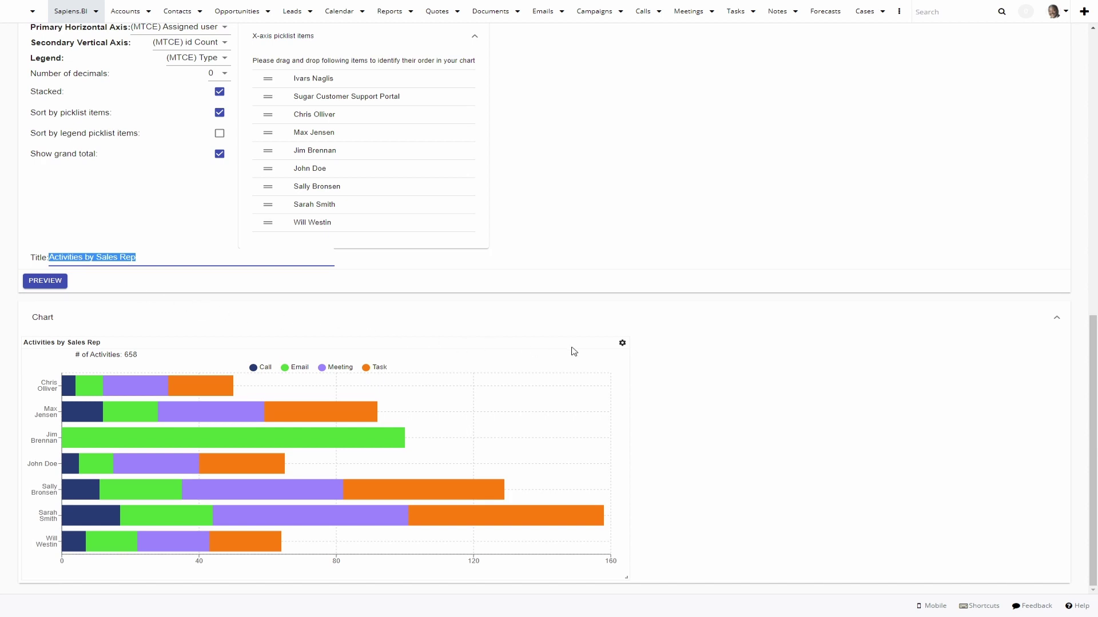
left_click(623, 347)
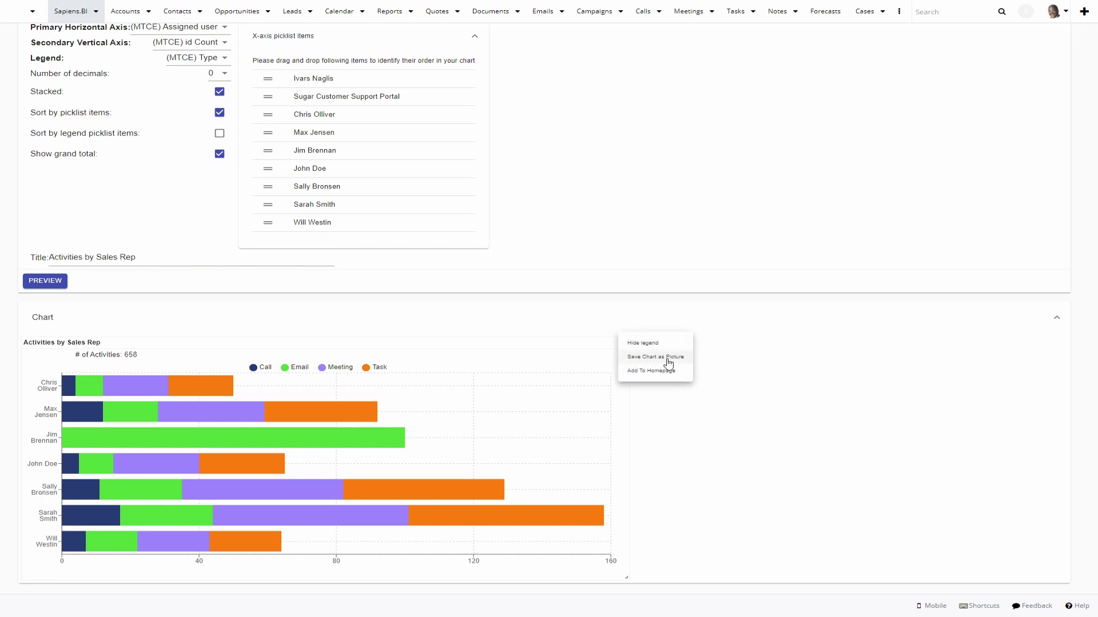
Change the Email series color in the chart to dark green, hex 436E3D, and accept it.
left_click(372, 442)
left_click(450, 459)
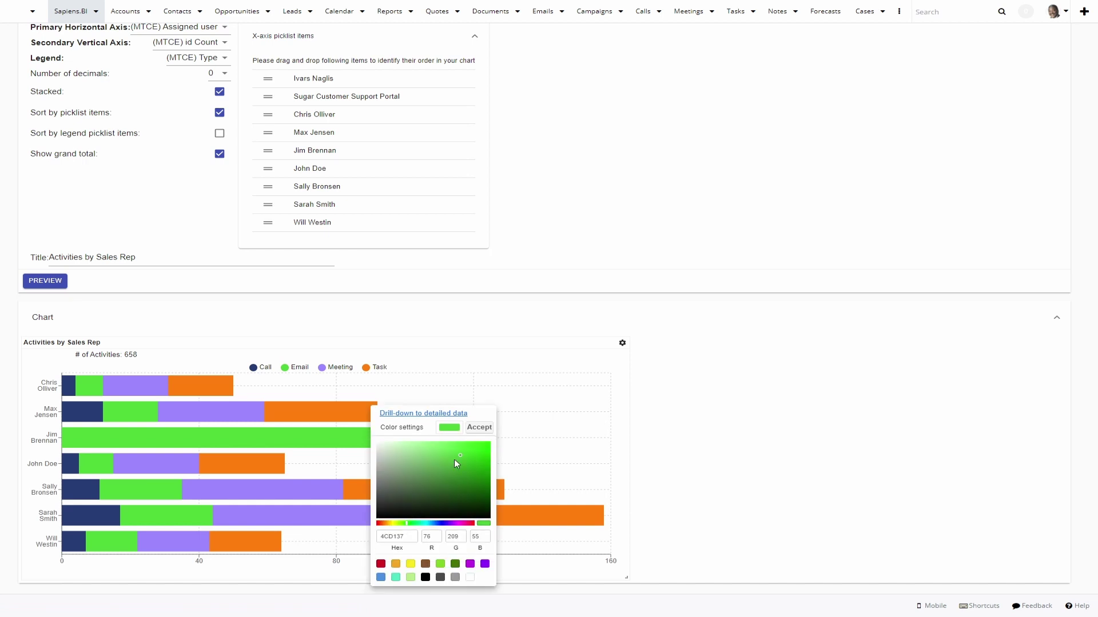
double_click(399, 537)
left_click_drag(440, 443, 428, 485)
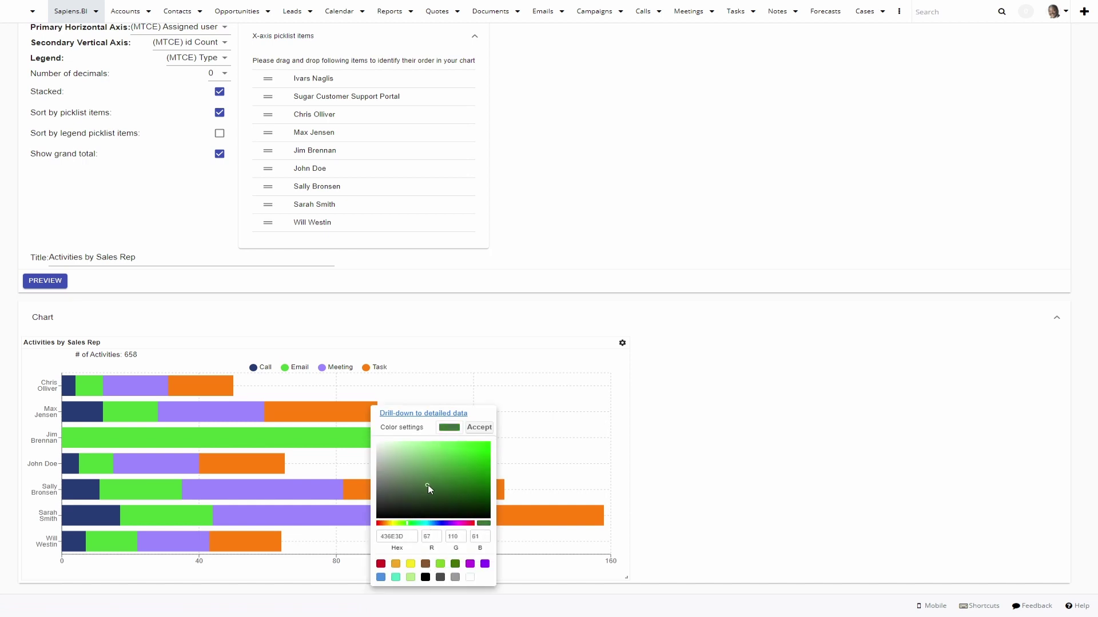
left_click(472, 430)
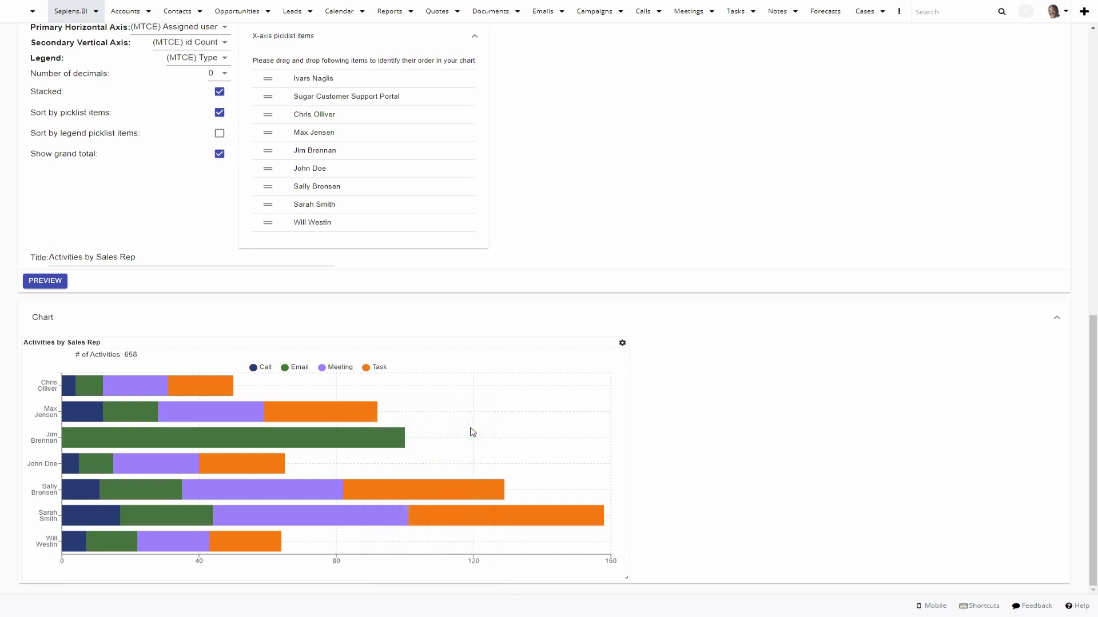
Drill down to the detailed data behind the second bar's Task segment and return to the Report Editor.
mouse_move(345, 413)
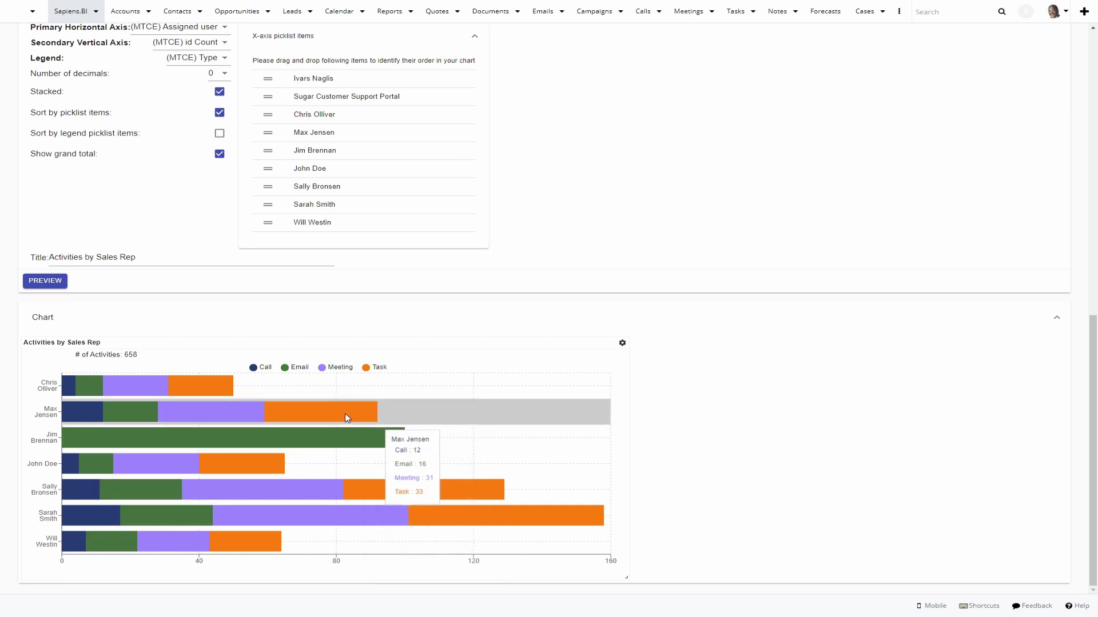
left_click(345, 414)
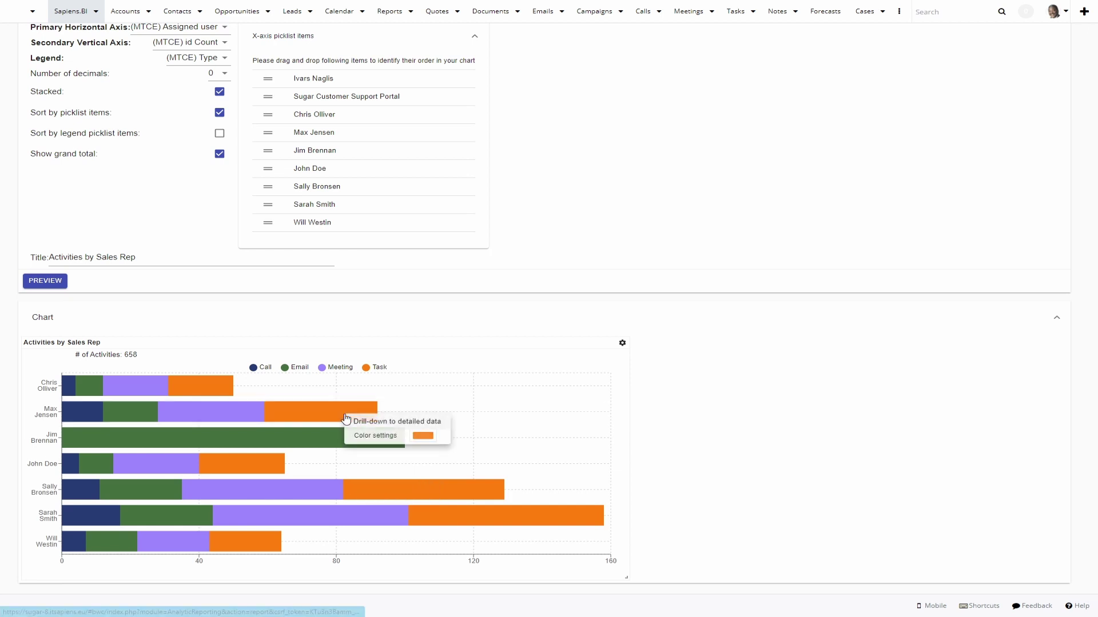
left_click(346, 420)
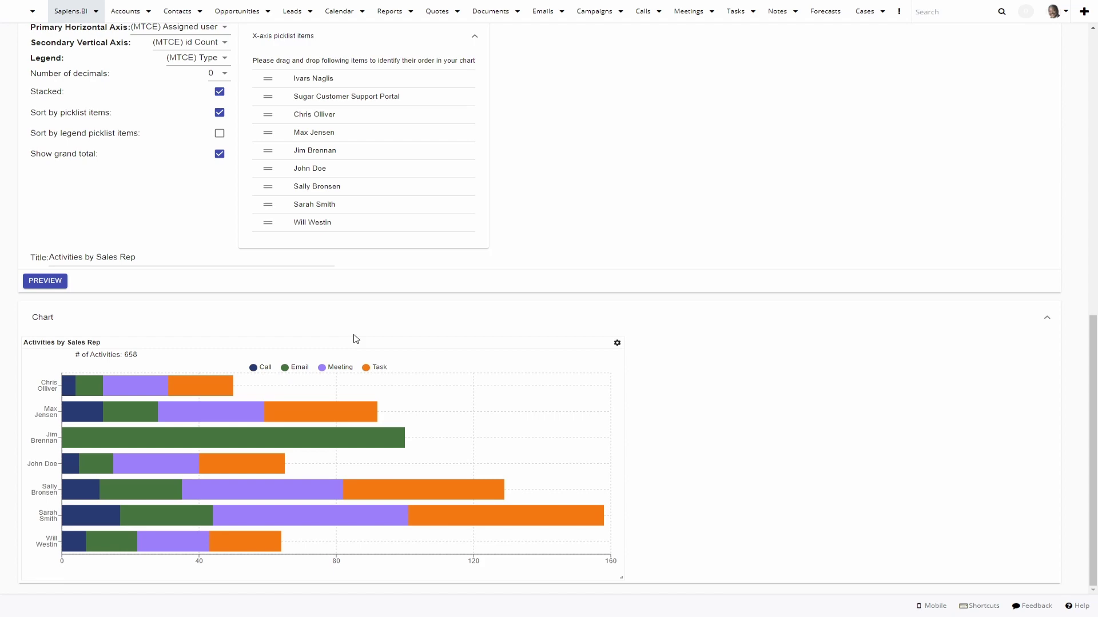
scroll(355, 339, "up", 12)
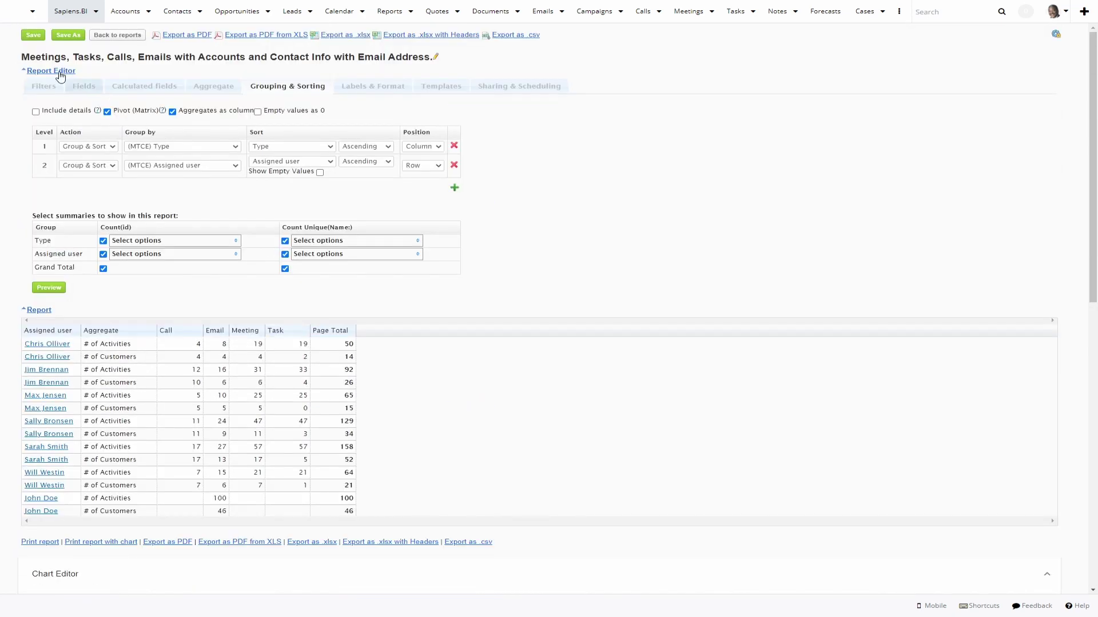